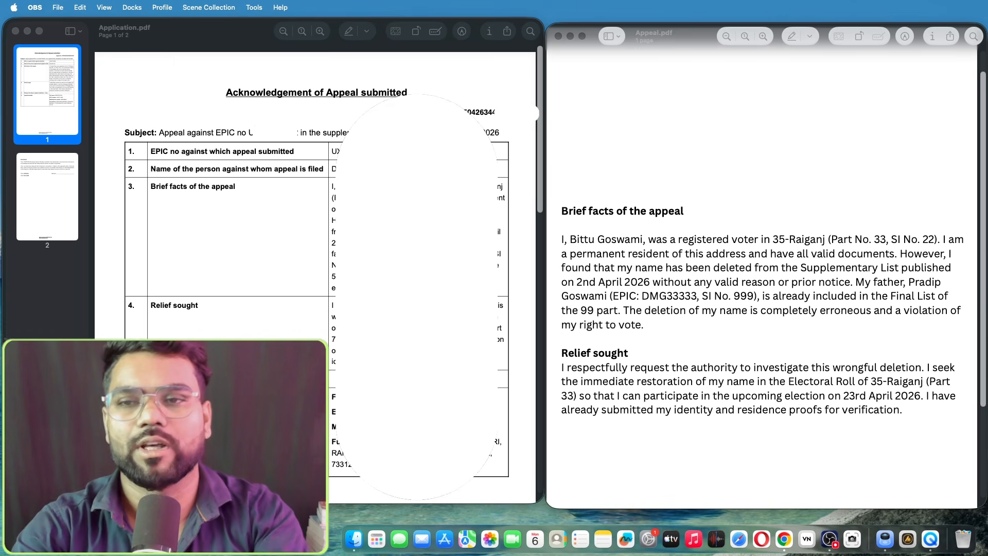
# Minimize the Application.pdf acknowledgement, then move Appeal.pdf left and widen it to the screen edge
pyautogui.click(27, 32)
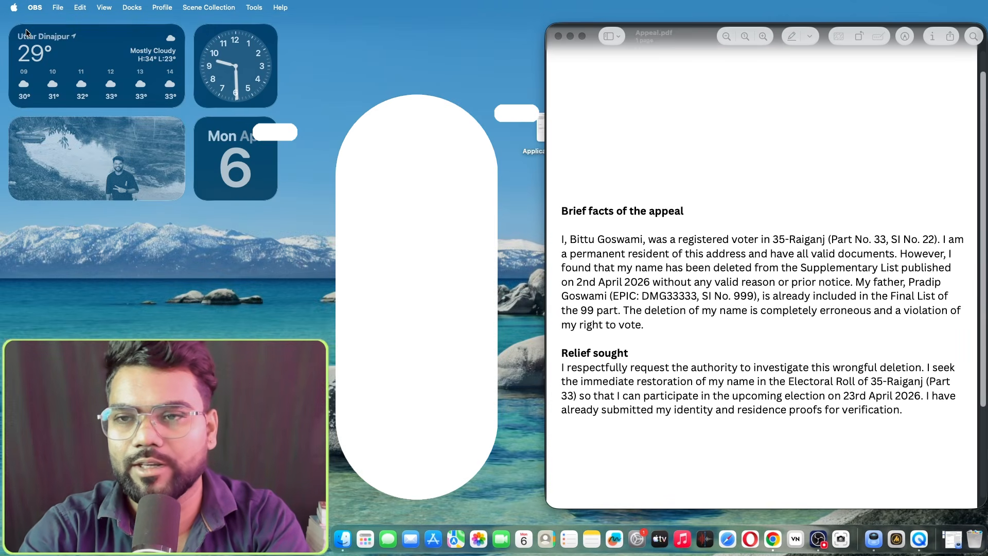
pyautogui.click(667, 33)
pyautogui.moveTo(695, 36); pyautogui.dragTo(545, 29)
pyautogui.moveTo(838, 270); pyautogui.dragTo(984, 271)
pyautogui.scroll(-2, 692, 268)
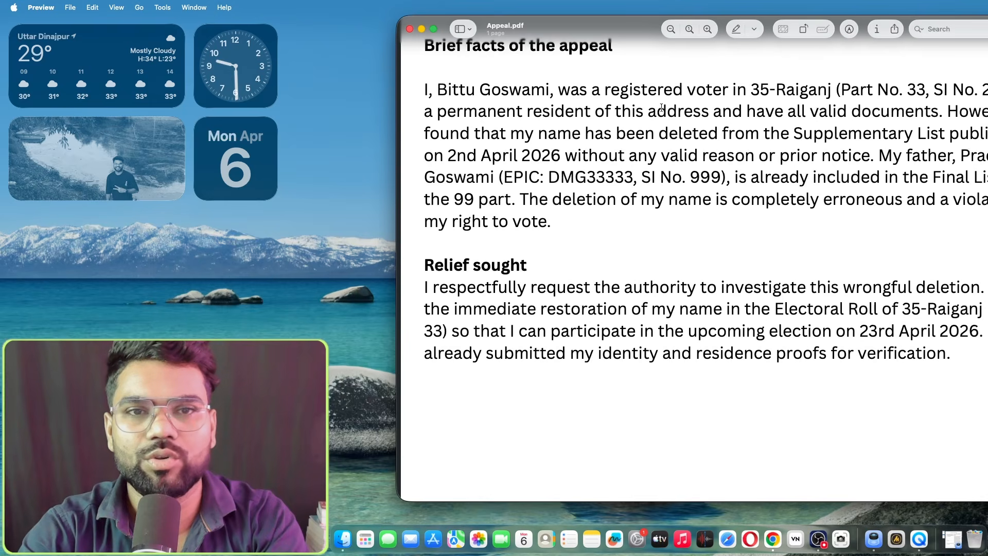
pyautogui.moveTo(612, 28); pyautogui.dragTo(516, 26)
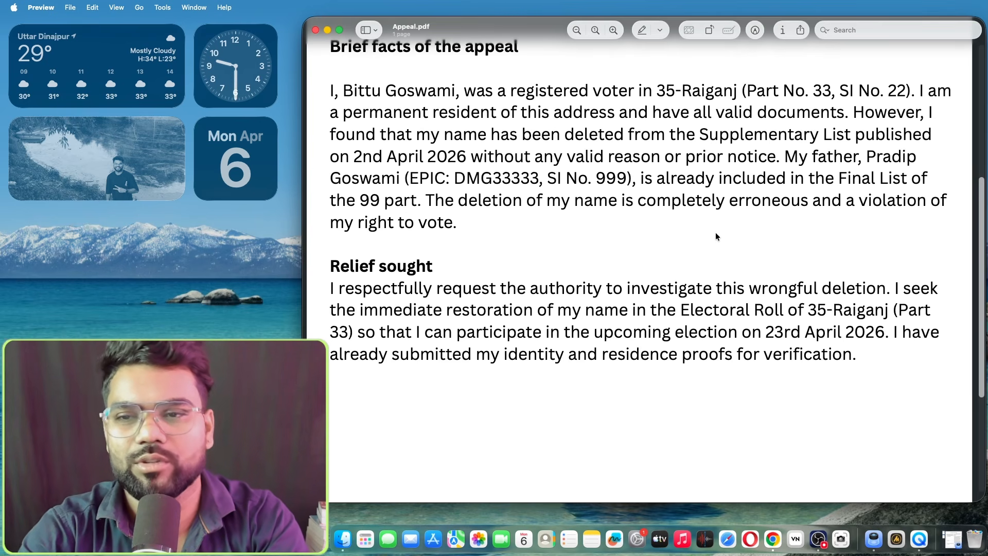
# Return to Preview and highlight the constituency 35-Raiganj in the appeal facts
pyautogui.press('super+Tab')
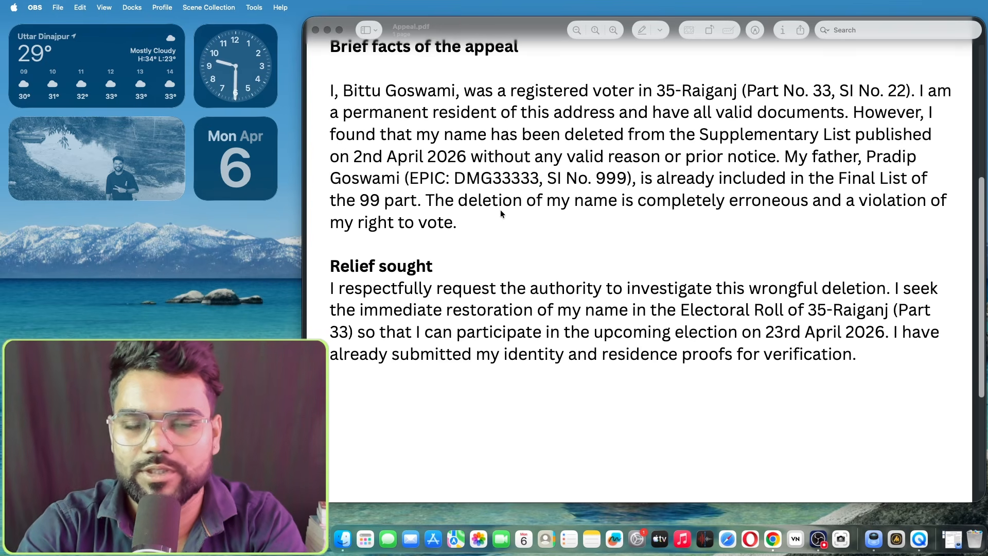
pyautogui.click(374, 105)
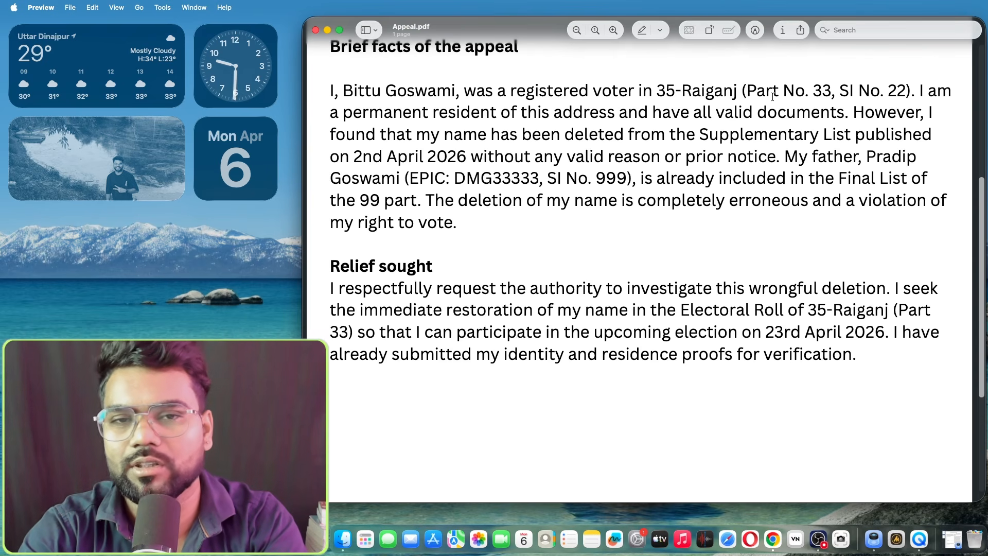
pyautogui.moveTo(658, 91); pyautogui.dragTo(914, 90)
pyautogui.click(749, 91)
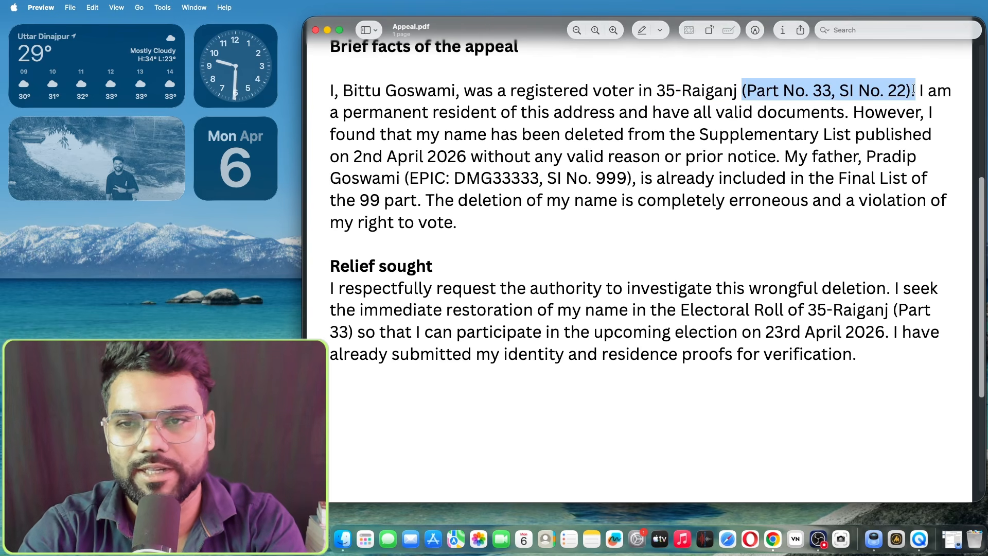
pyautogui.click(914, 90)
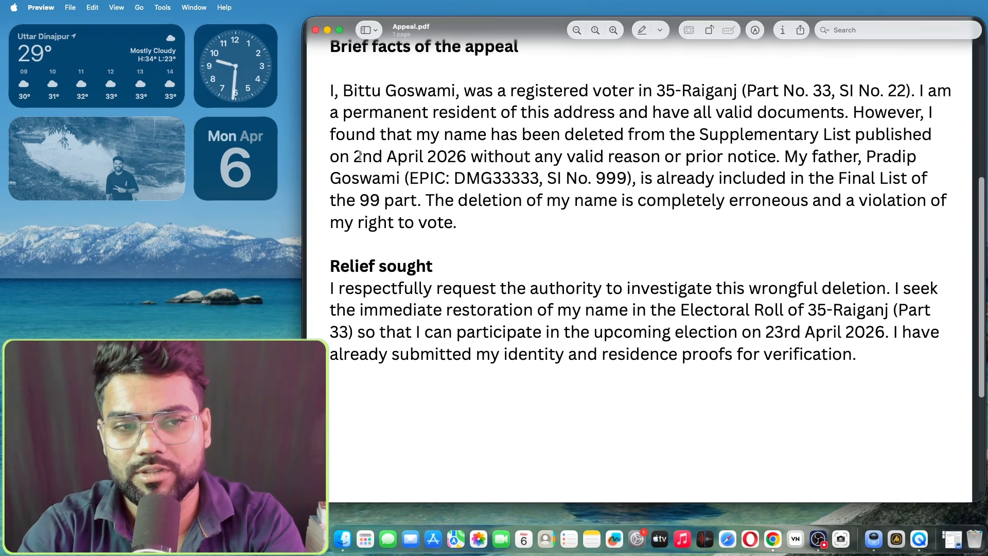
pyautogui.moveTo(352, 155); pyautogui.dragTo(462, 156)
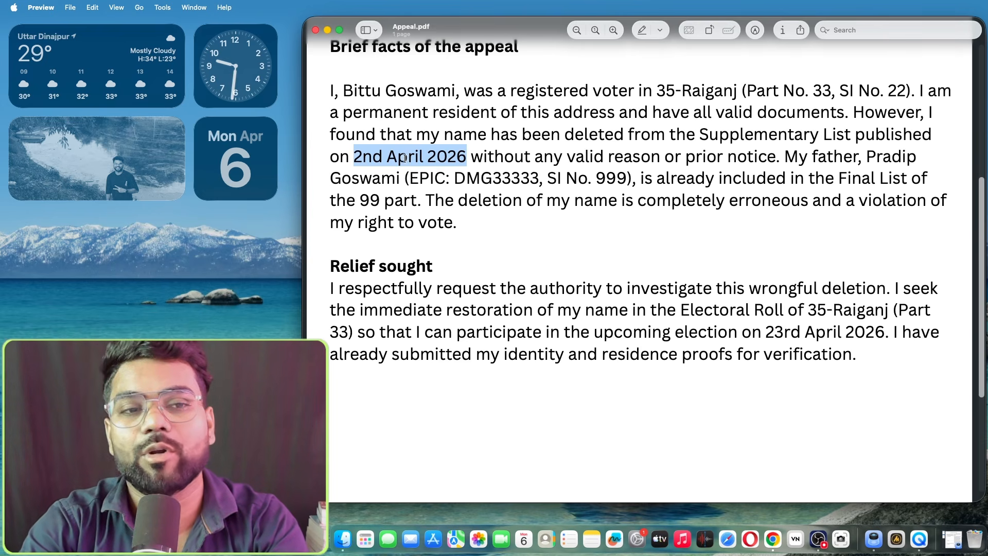
pyautogui.click(362, 157)
pyautogui.moveTo(354, 157); pyautogui.dragTo(447, 159)
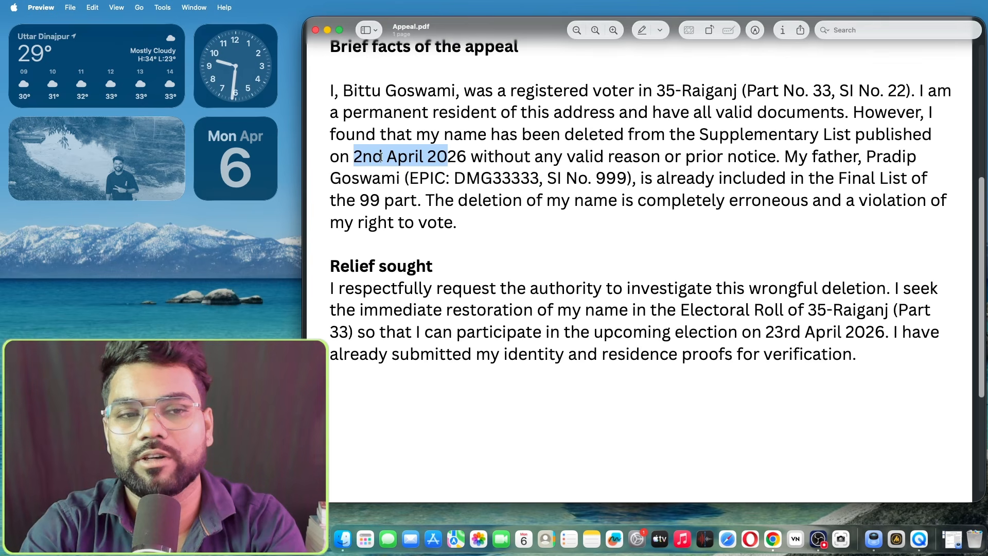
pyautogui.click(350, 160)
pyautogui.moveTo(350, 159); pyautogui.dragTo(744, 157)
pyautogui.click(822, 159)
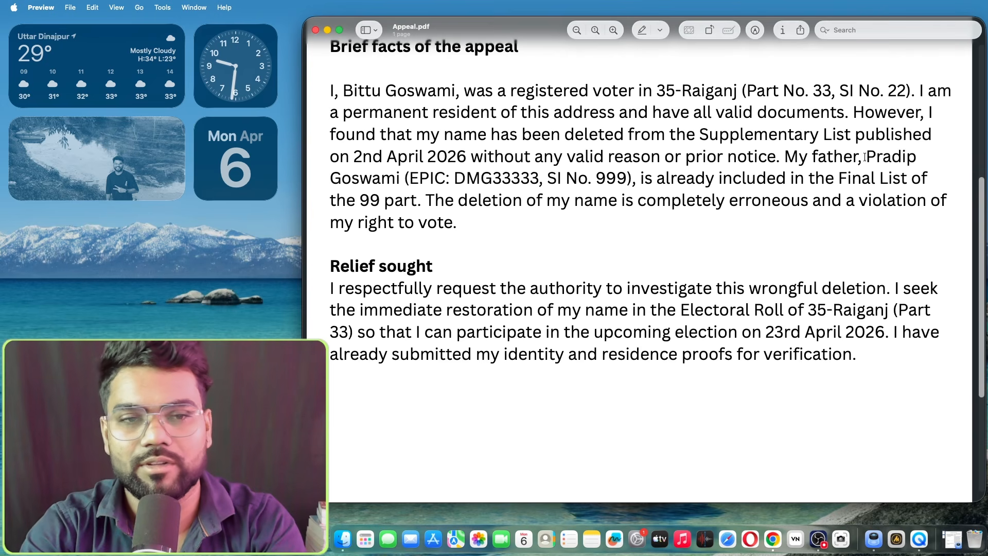
pyautogui.moveTo(405, 178); pyautogui.dragTo(920, 171)
pyautogui.moveTo(356, 200); pyautogui.dragTo(417, 201)
pyautogui.moveTo(356, 200); pyautogui.dragTo(417, 200)
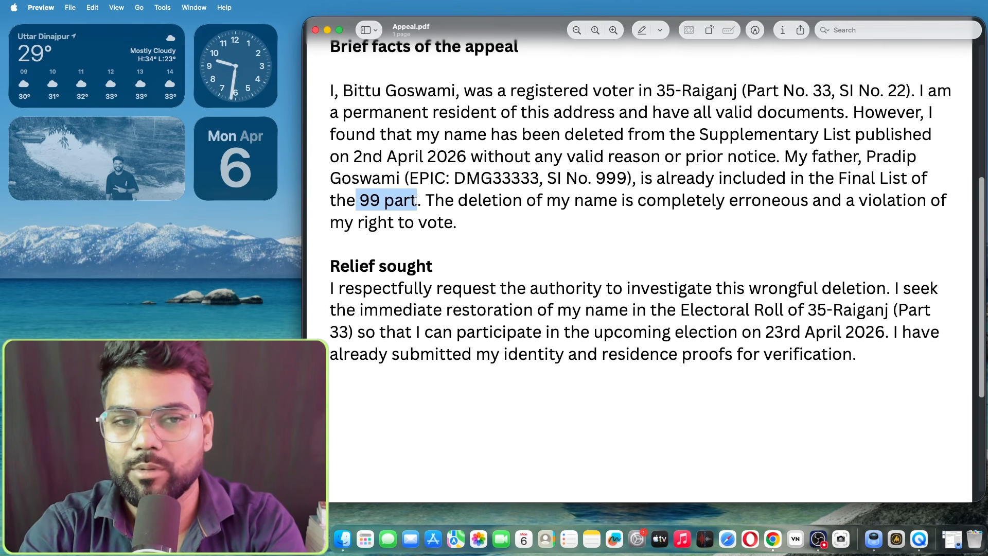
pyautogui.click(387, 201)
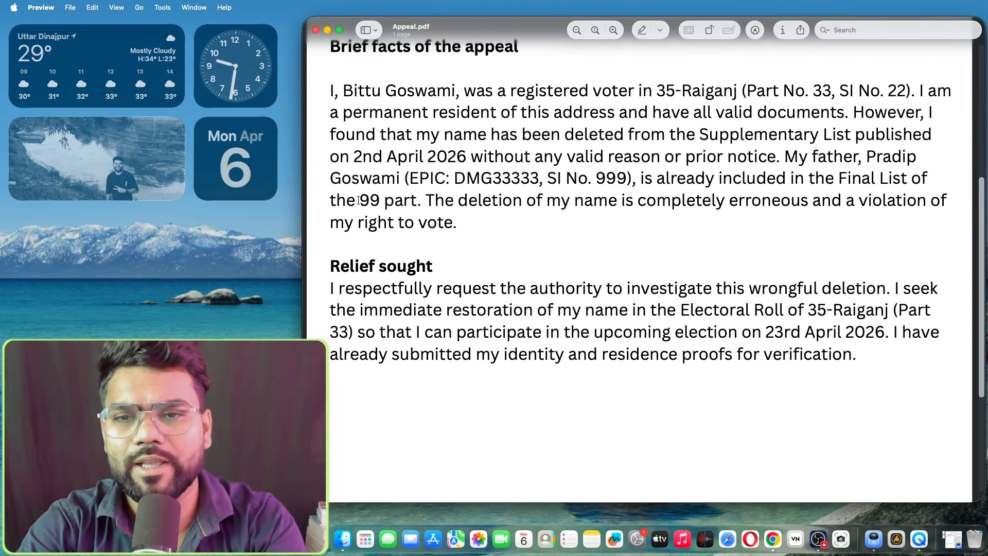
pyautogui.moveTo(360, 201); pyautogui.dragTo(385, 202)
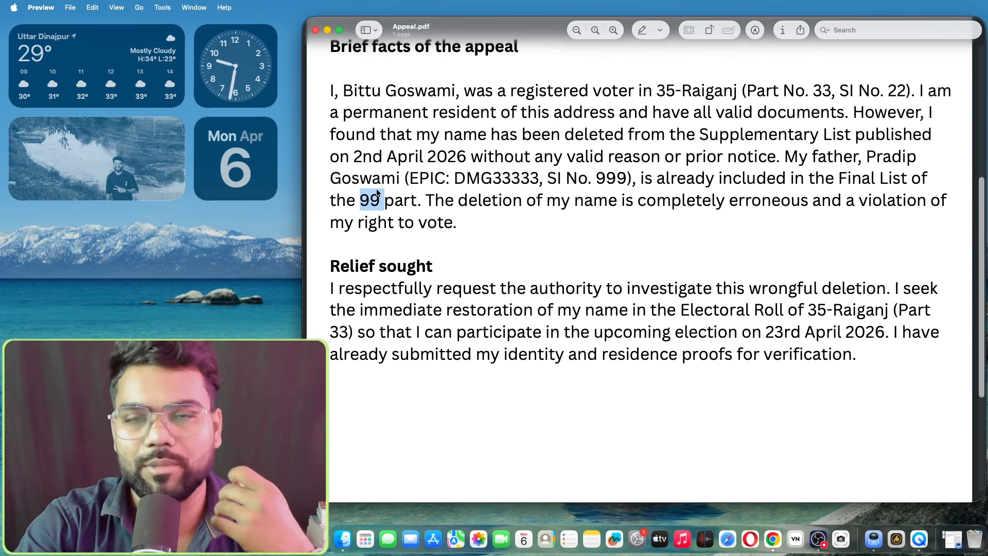
pyautogui.click(477, 217)
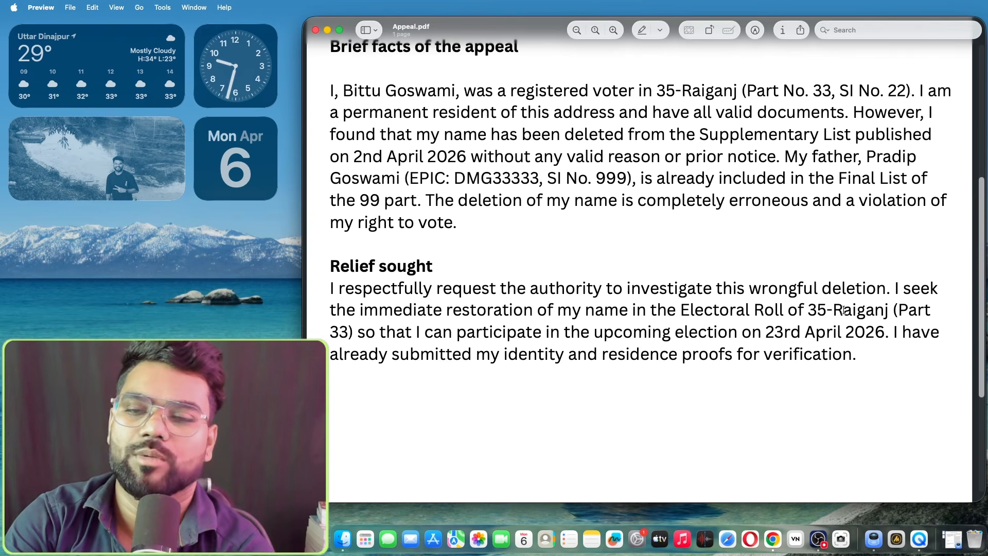
pyautogui.moveTo(808, 309); pyautogui.dragTo(871, 310)
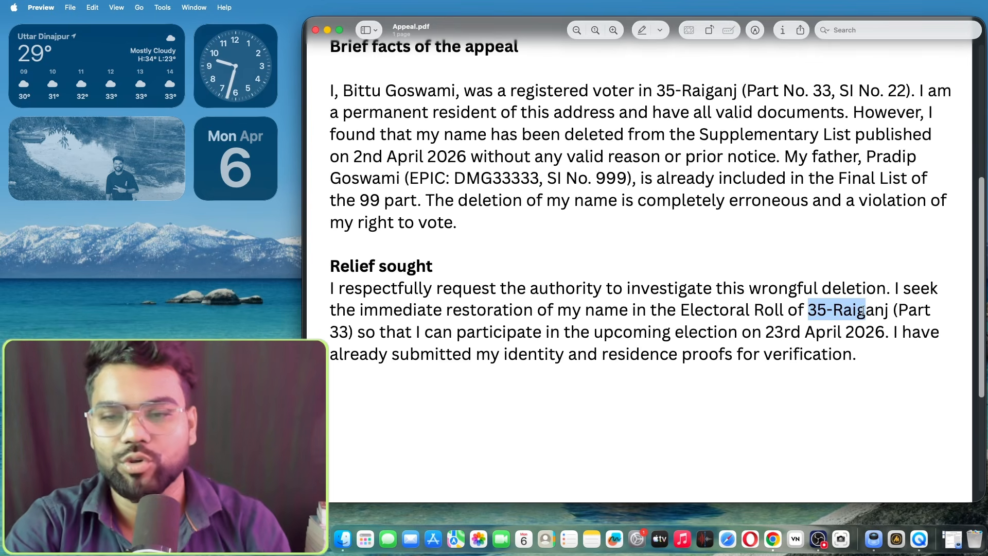
pyautogui.click(325, 319)
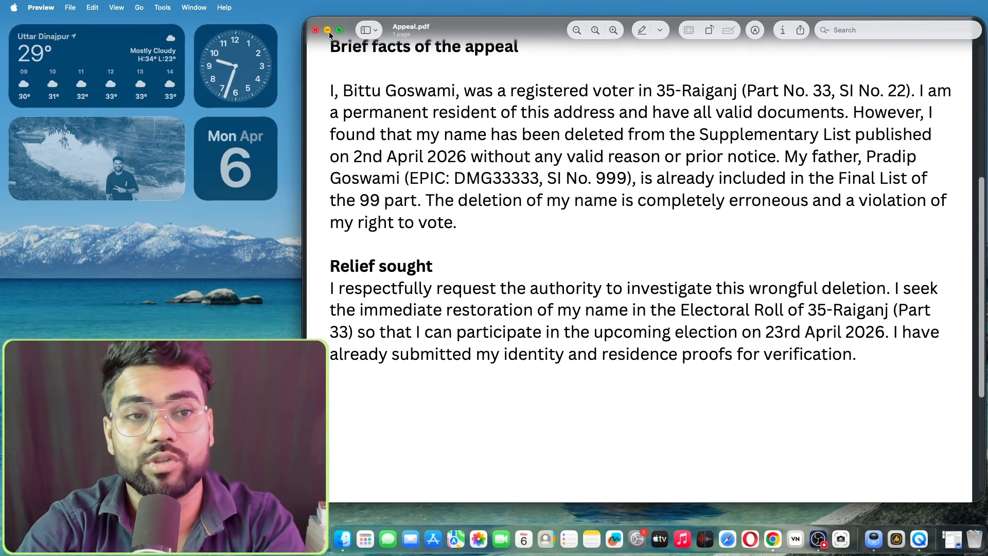
# Minimize Appeal.pdf, launch Chrome with a profile, and load voters.eci.gov.in
pyautogui.click(328, 31)
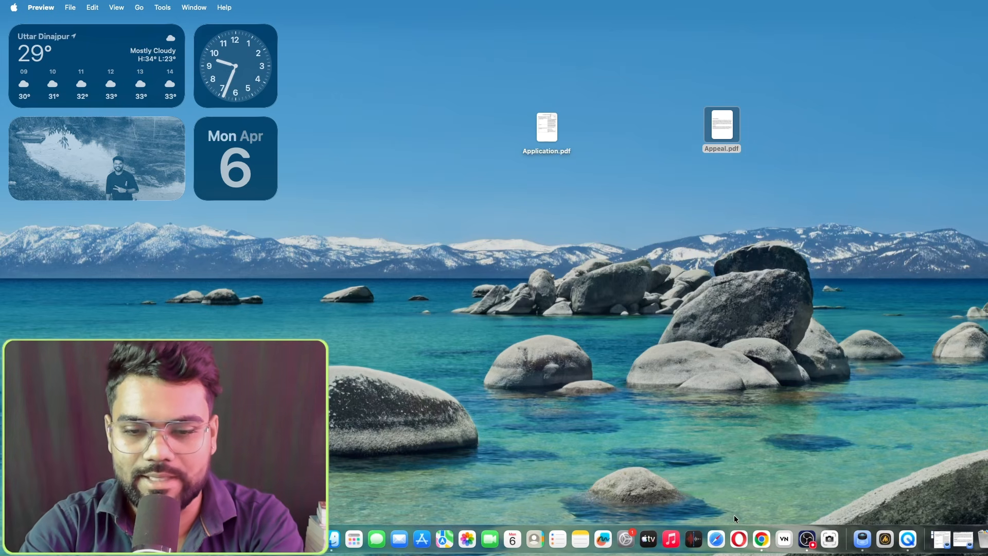
pyautogui.click(760, 542)
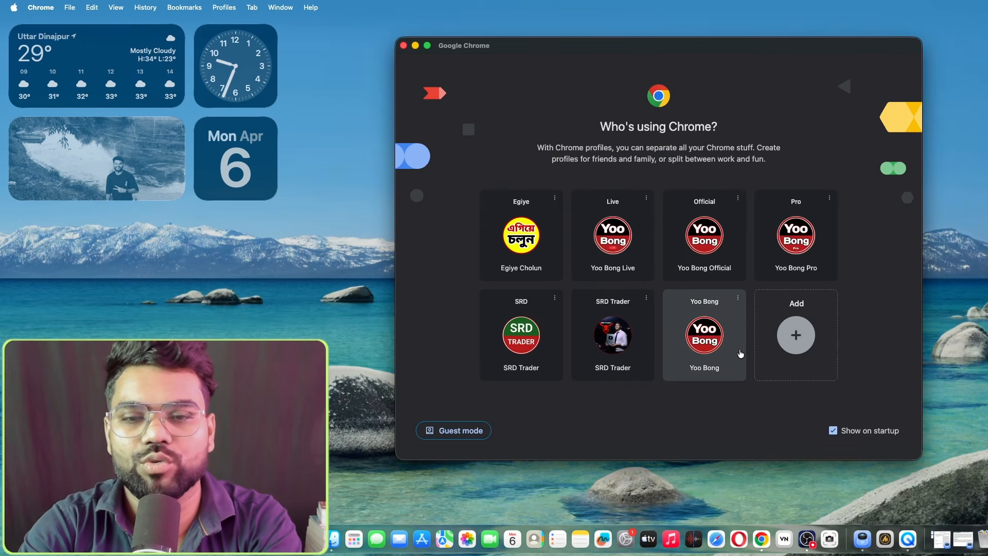
pyautogui.click(719, 343)
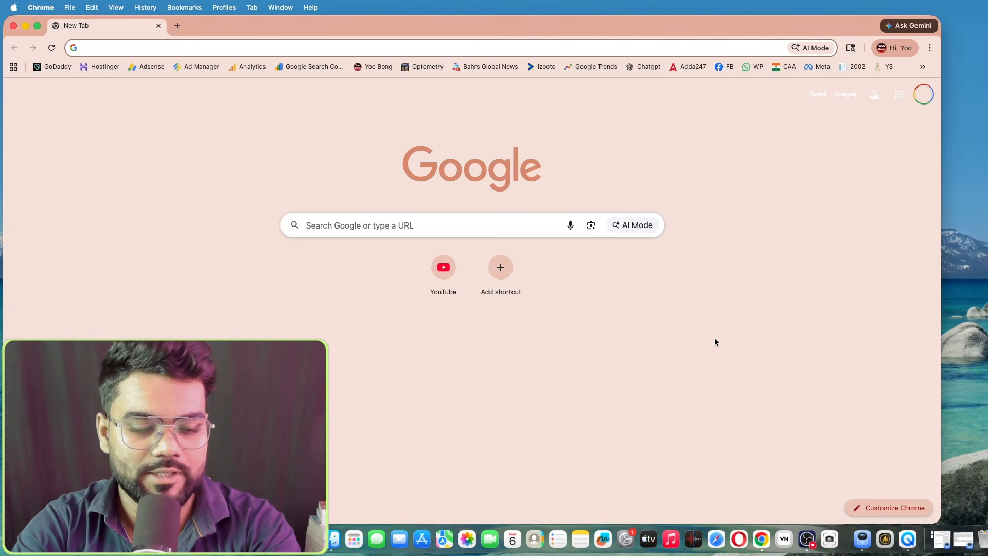
pyautogui.write('v')
pyautogui.press('Return')
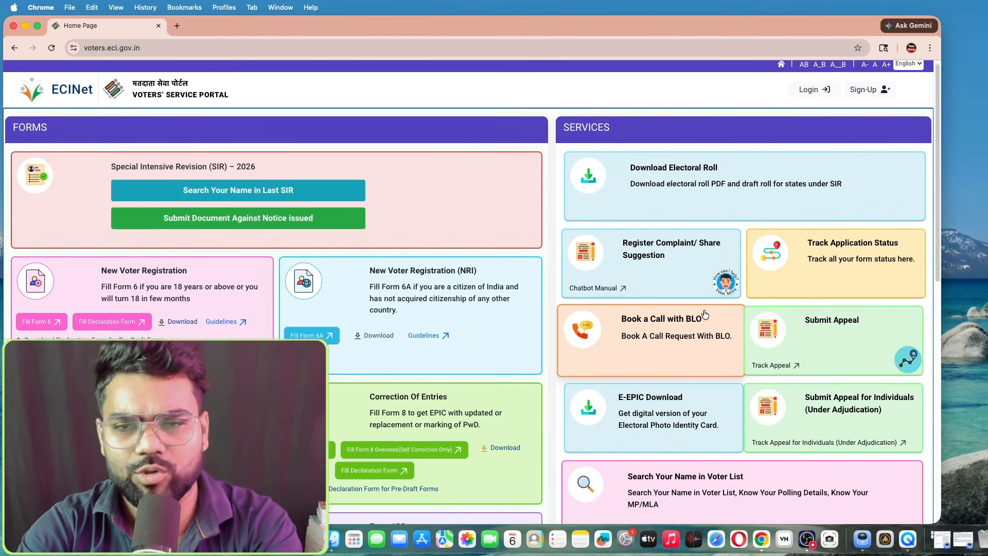
# Scroll the portal home page and choose the Submit Appeal for Individuals (Under Adjudication) card
pyautogui.scroll(-1, 710, 319)
pyautogui.scroll(-2, 772, 350)
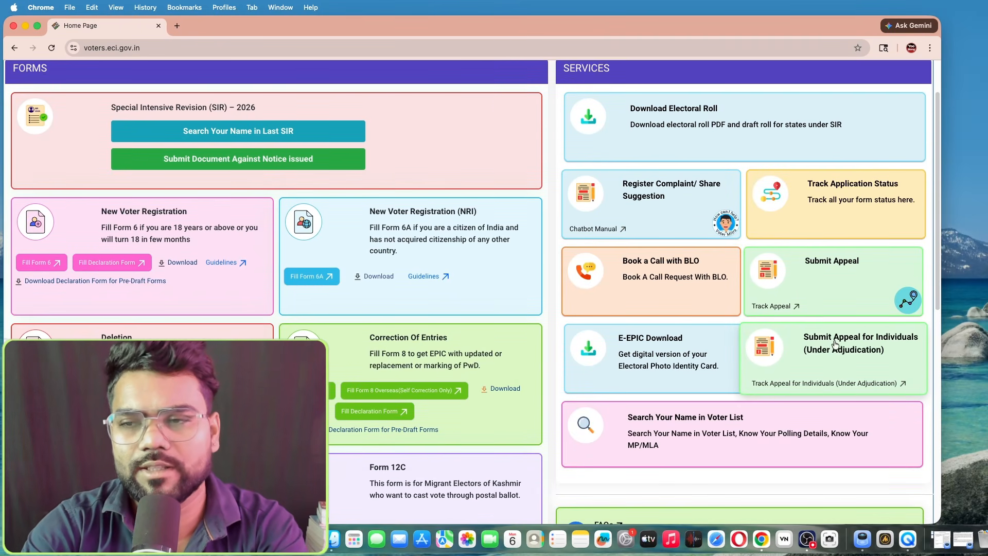
pyautogui.moveTo(941, 178); pyautogui.dragTo(986, 182)
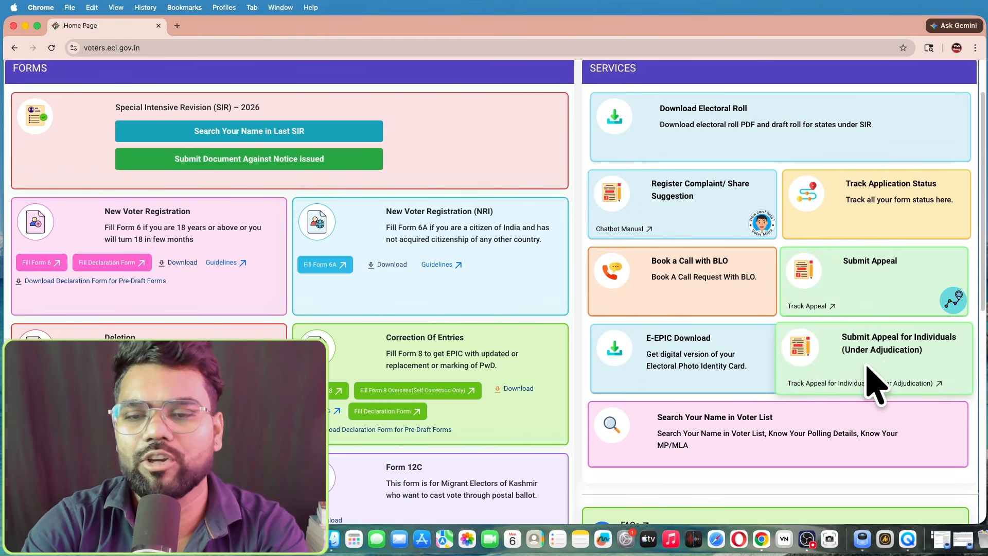
pyautogui.click(881, 363)
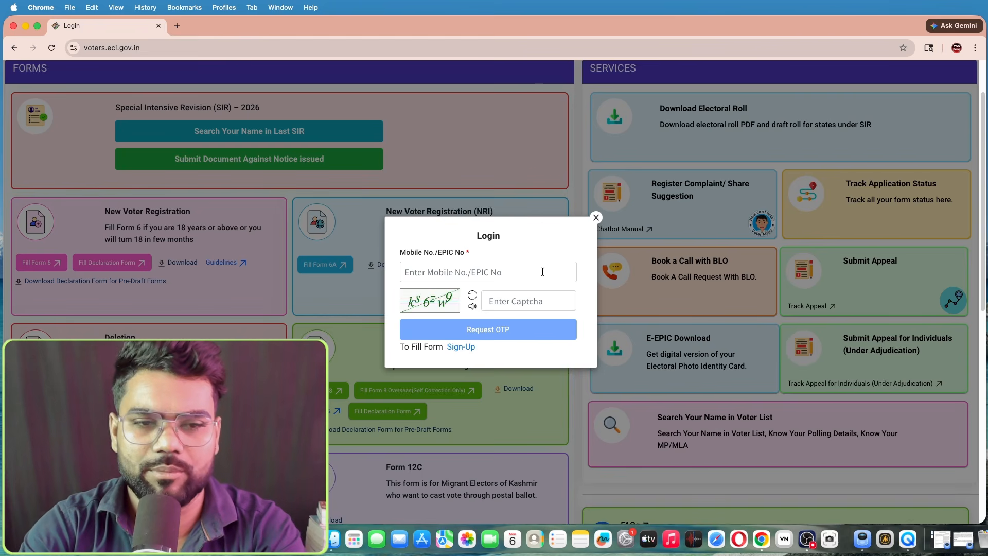
# Enter the registered mobile number and the captcha, and request a login OTP
pyautogui.click(439, 274)
pyautogui.click(526, 299)
pyautogui.write('ks6')
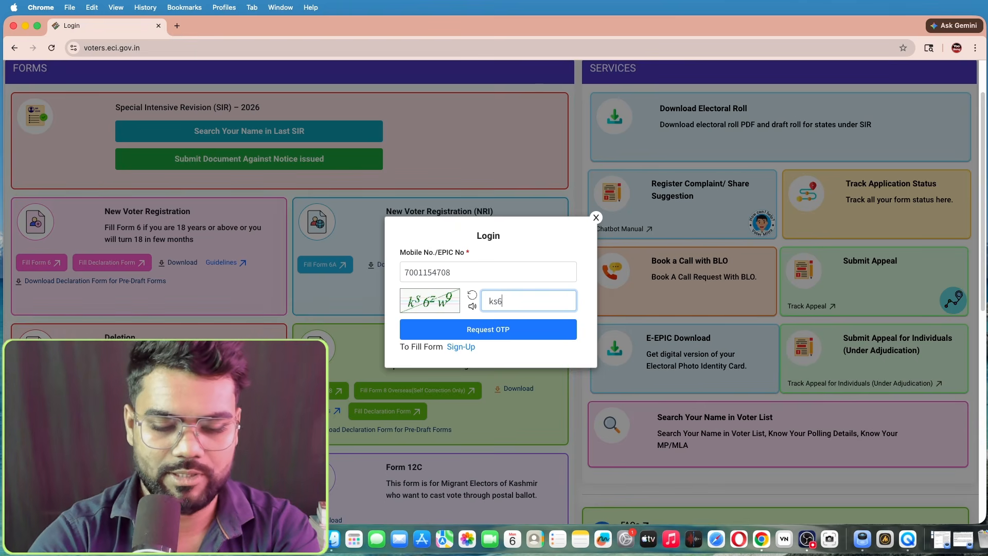
pyautogui.write('zw9')
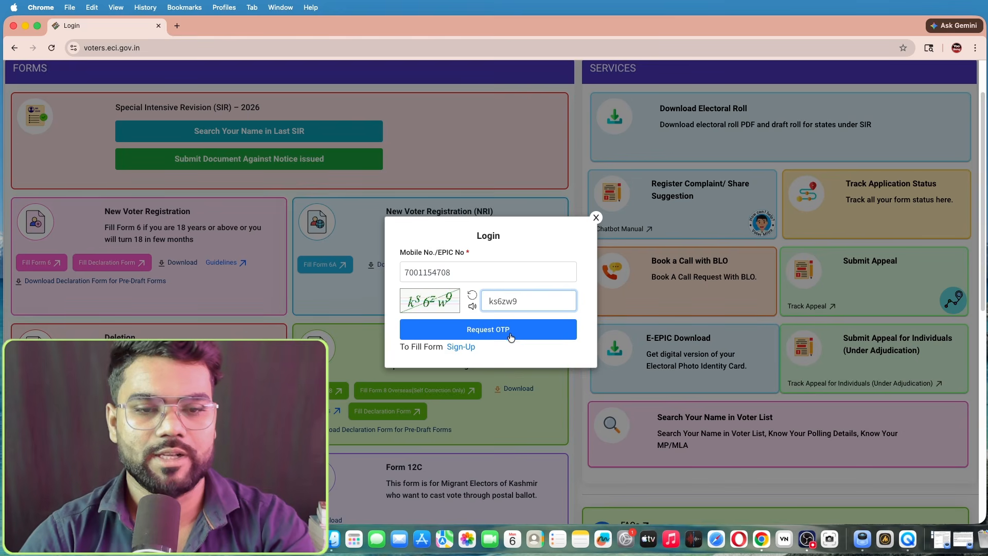
pyautogui.click(510, 335)
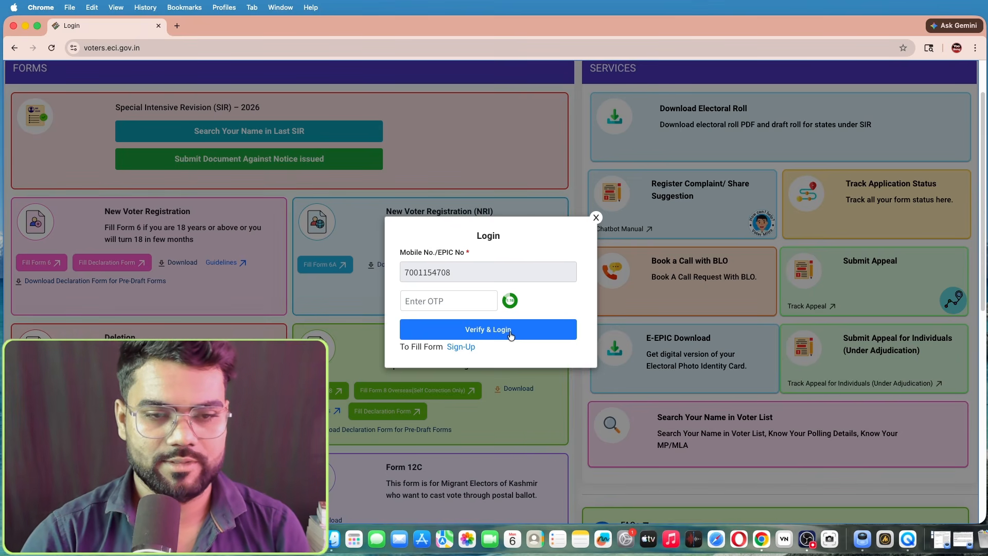
# Enter the received OTP and verify to log in
pyautogui.click(468, 304)
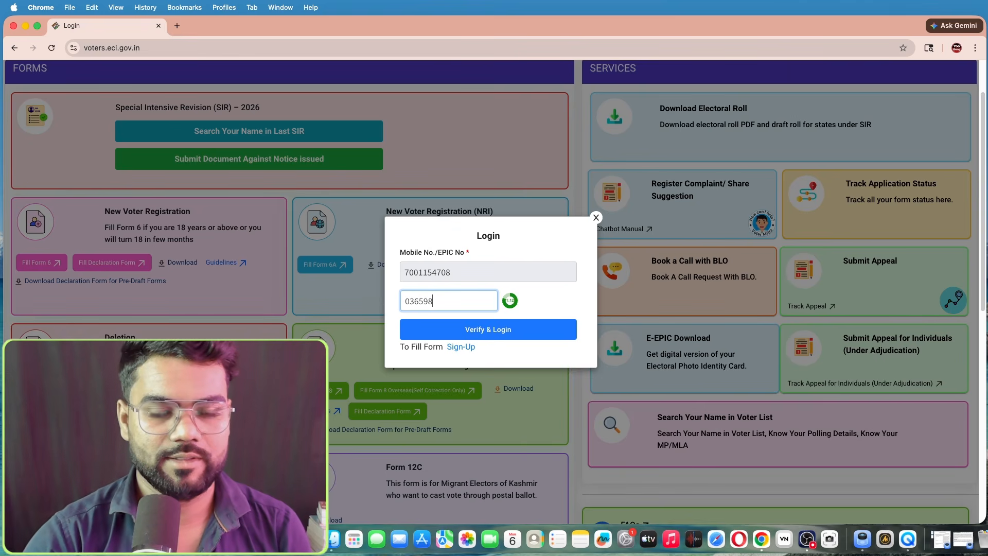
pyautogui.click(480, 329)
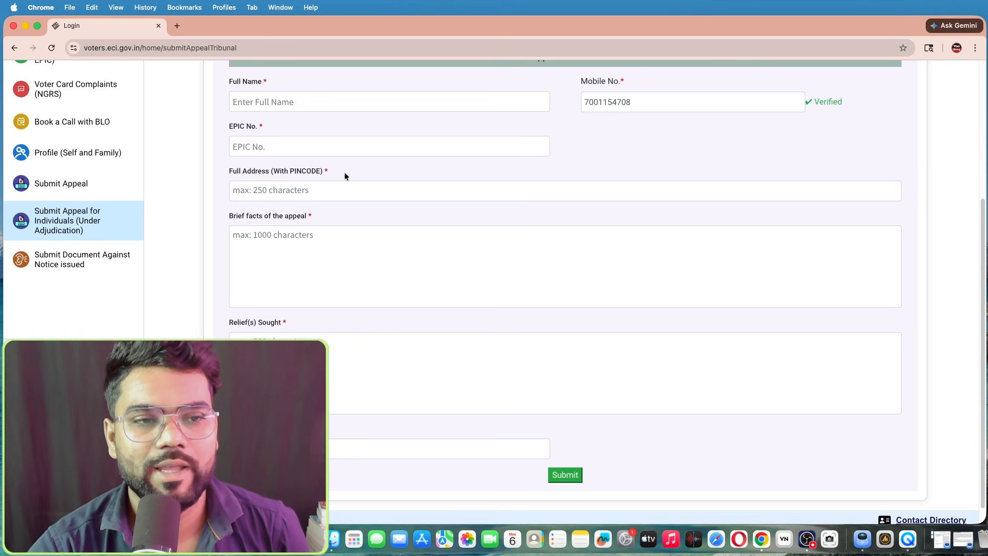
# Highlight the Brief facts of the appeal label, then open a new Google tab
pyautogui.moveTo(228, 215); pyautogui.dragTo(314, 213)
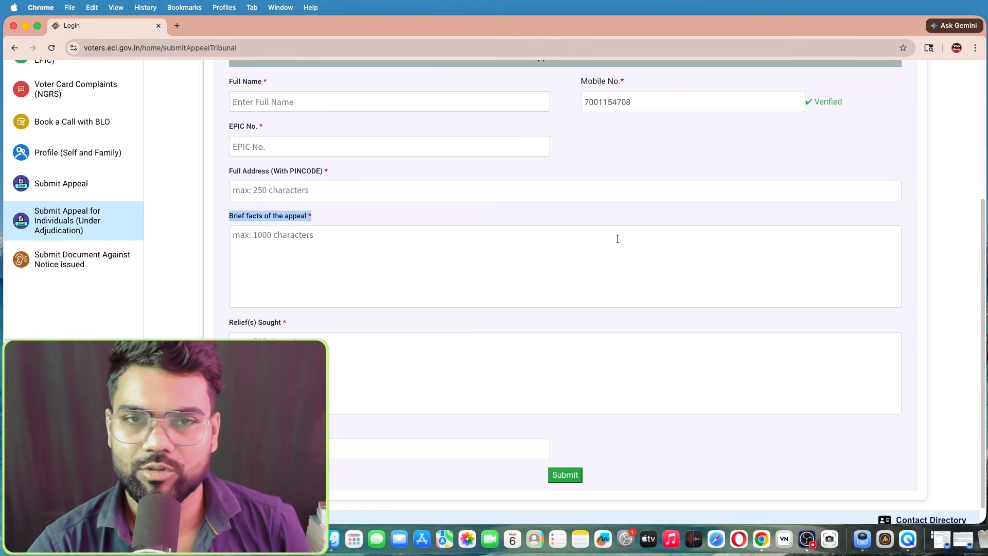
pyautogui.click(180, 26)
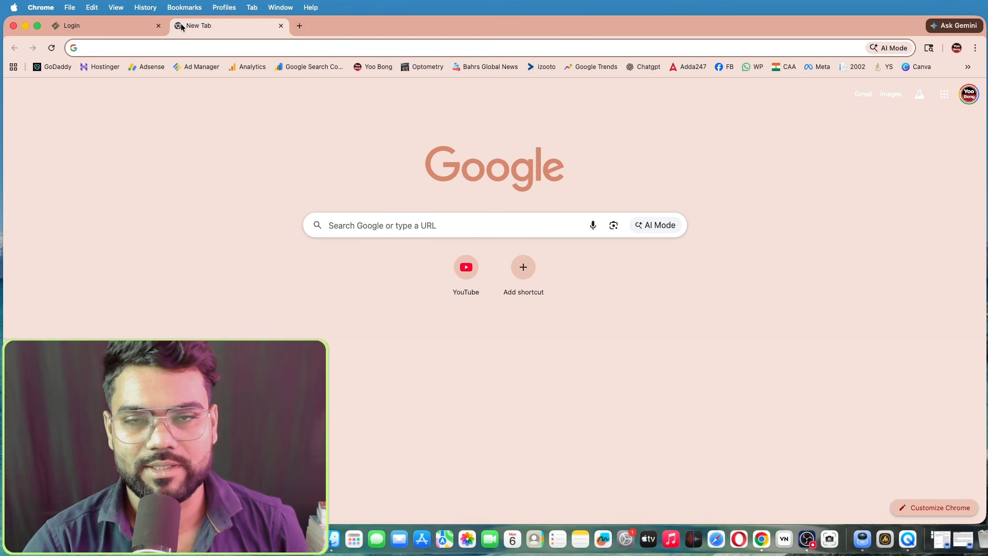
# Minimize Chrome to reveal the desktop with Application.pdf and Appeal.pdf
pyautogui.click(25, 28)
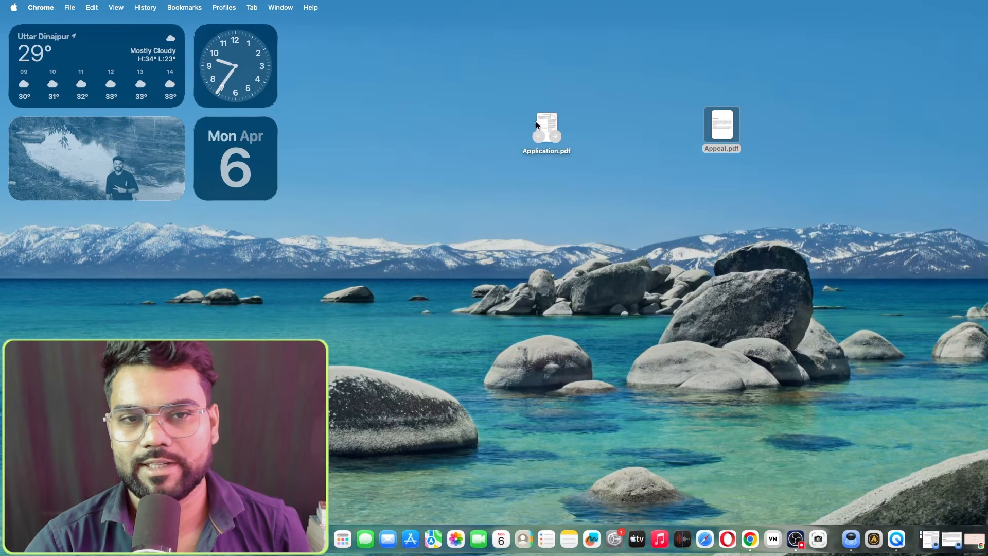